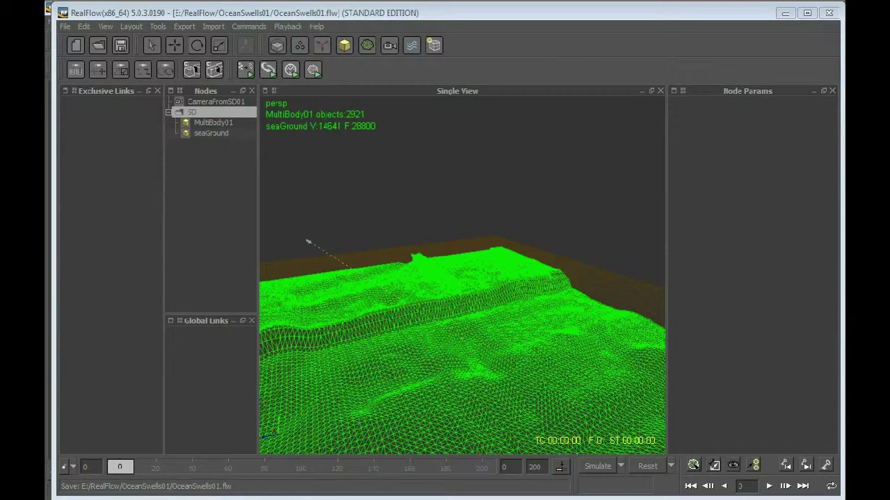
- Add a grid fluid domain to the ocean scene
mouse_move(445, 313)
alt+mouse_down()
mouse_move(514, 337)
mouse_move(493, 316)
mouse_move(504, 306)
mouse_move(431, 319)
alt+mouse_up()
scroll(462, 333, down, 6)
click(486, 198)
scroll(462, 306, up, 3)
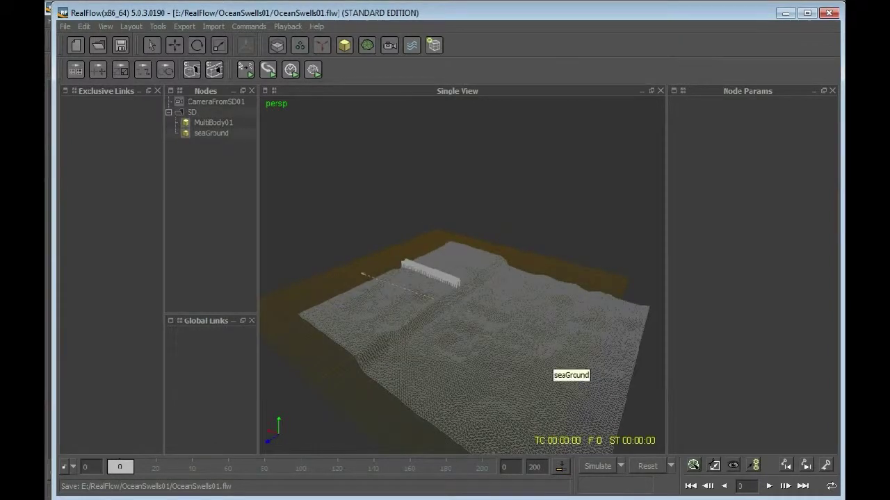
alt+drag(551, 357, 351, 349)
scroll(452, 349, down, 4)
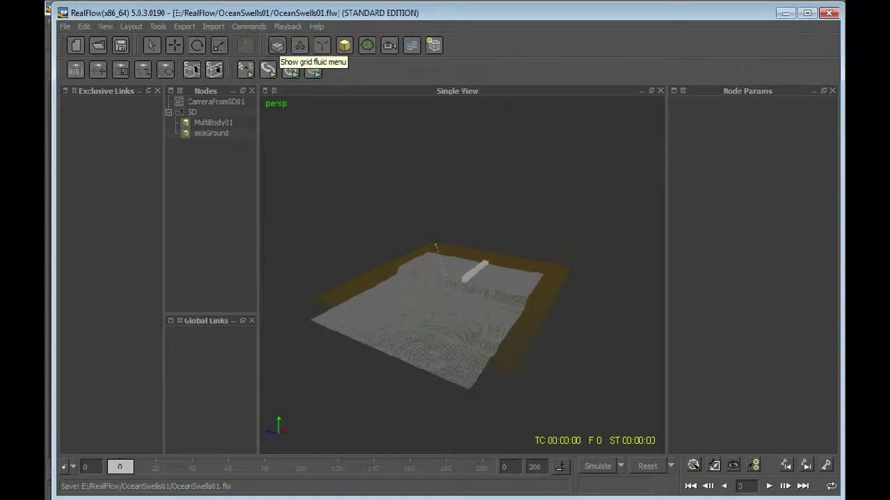
click(276, 46)
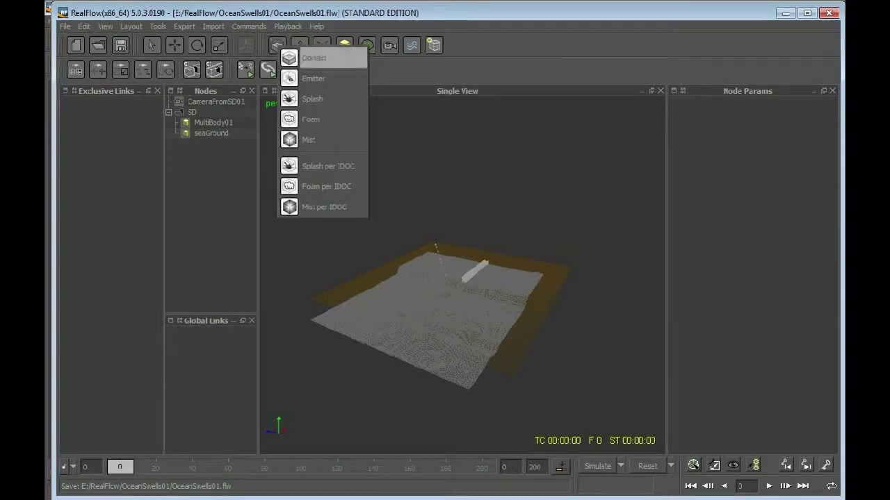
click(312, 58)
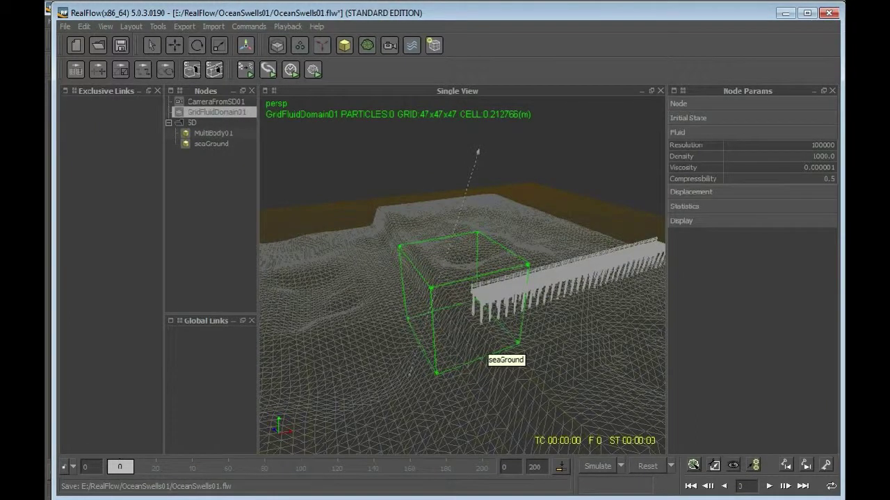
- Examine the new grid fluid domain from several angles, checking its size and placement against the pier and the sea ground
scroll(487, 344, up, 5)
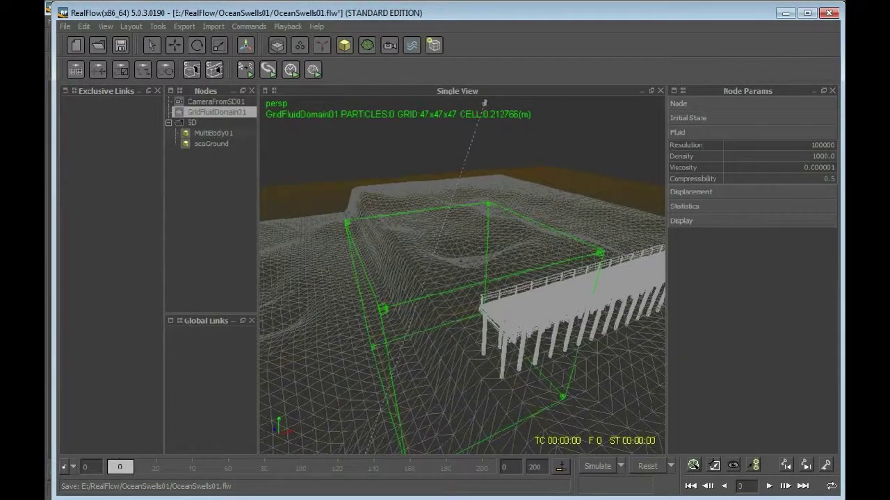
alt+drag(480, 334, 482, 246)
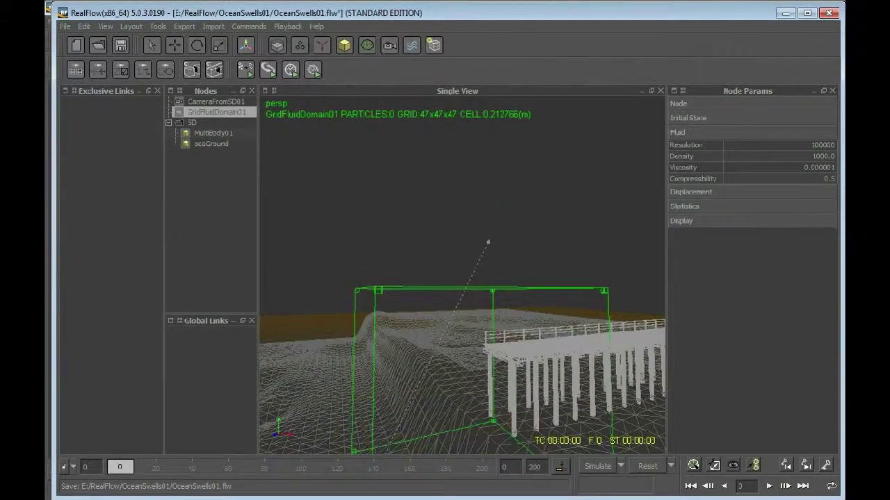
alt+drag(487, 242, 499, 101)
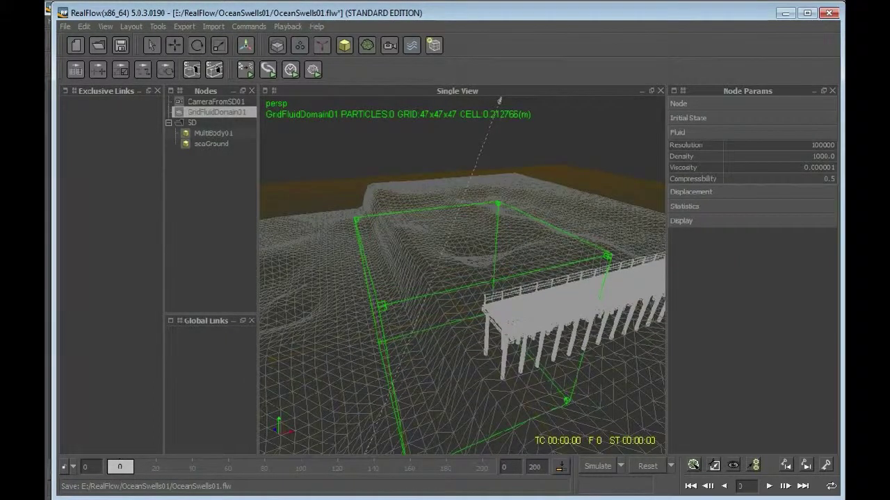
alt+drag(384, 310, 417, 320)
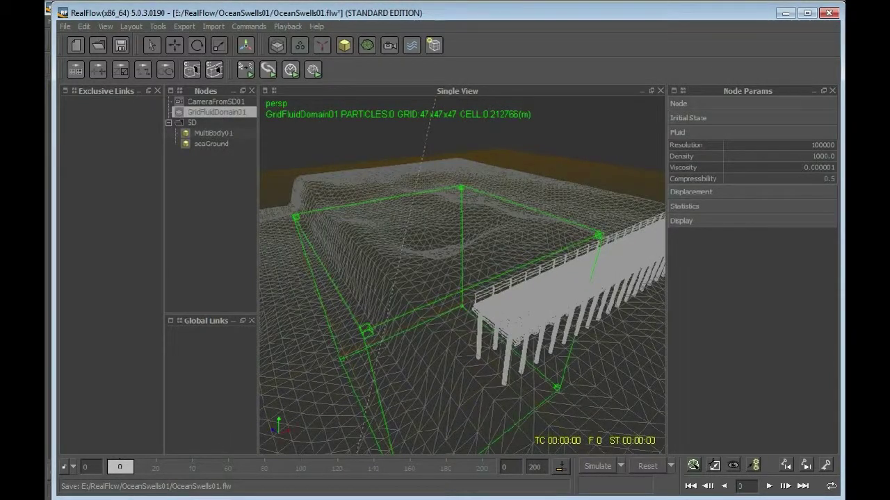
alt+drag(387, 345, 415, 346)
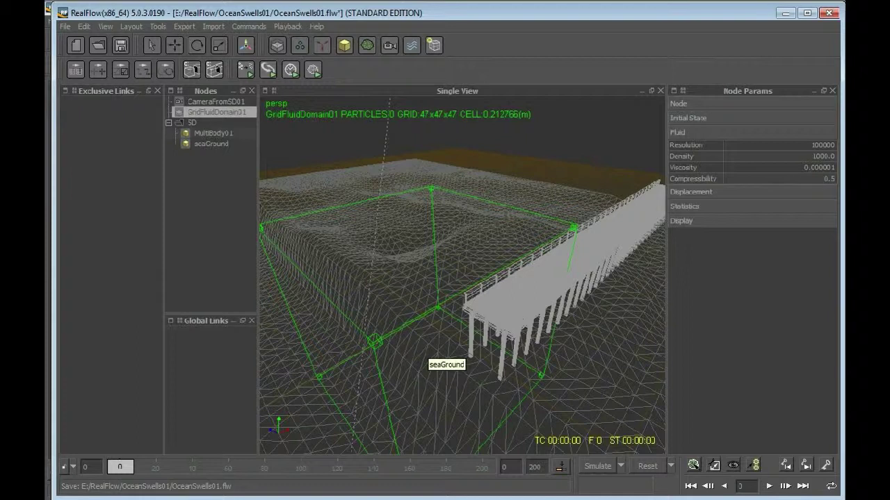
scroll(427, 347, down, 3)
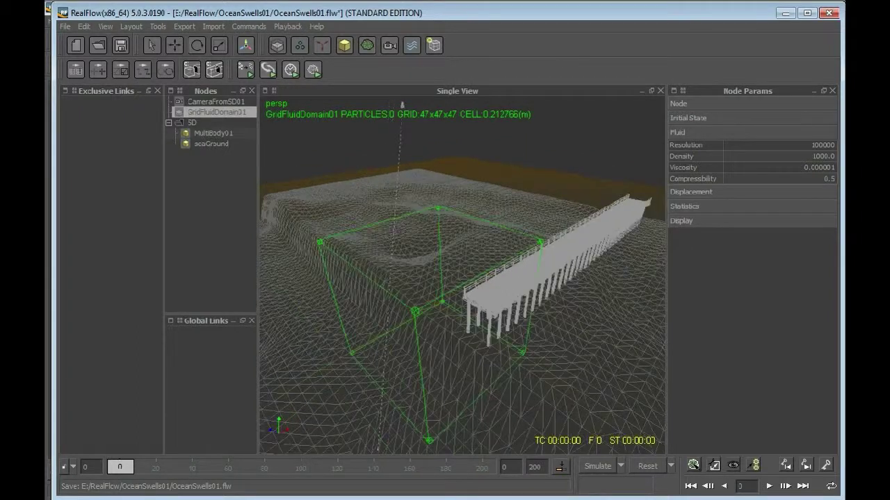
scroll(426, 348, down, 3)
alt+drag(427, 333, 375, 330)
scroll(462, 278, down, 5)
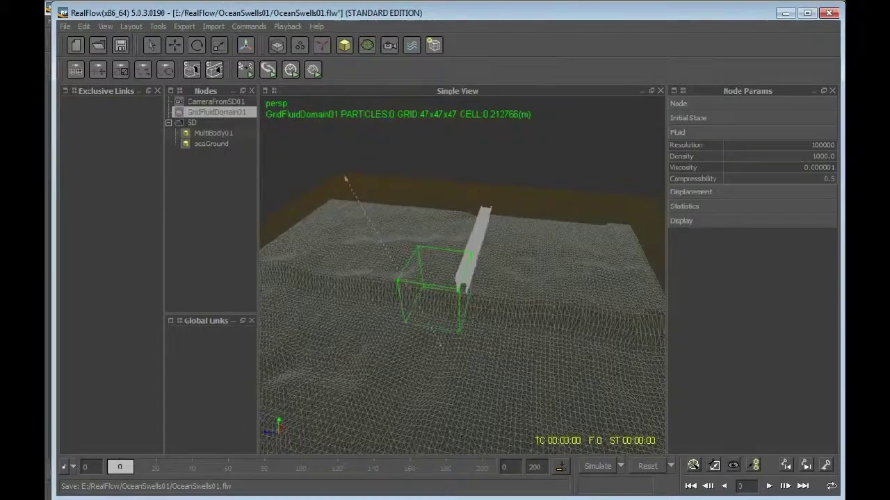
scroll(447, 348, up, 3)
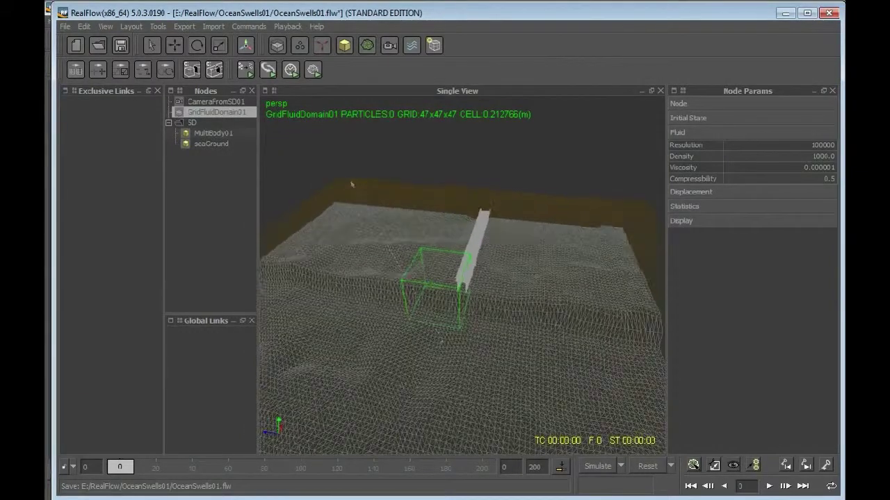
- In the top view, scale the grid fluid domain to about 57.9 along X and move it to about -15.1 in X
key(1)
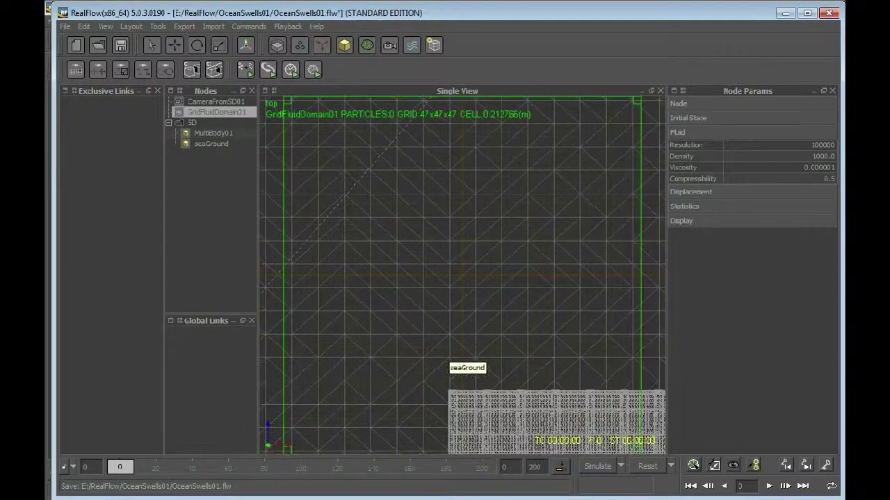
scroll(369, 303, down, 4)
scroll(369, 303, down, 5)
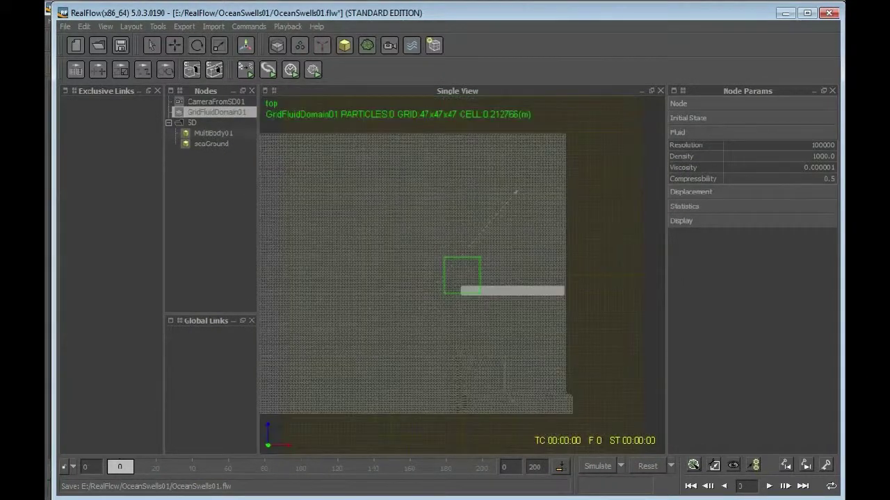
right_click(445, 344)
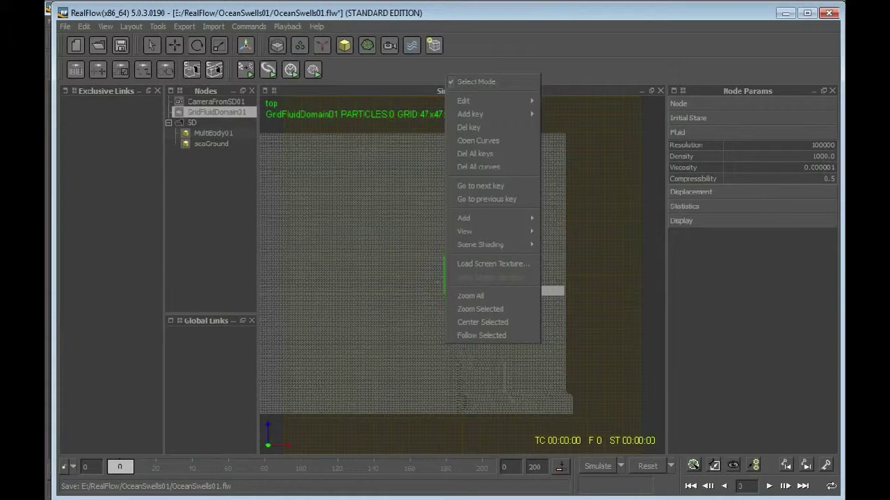
mouse_move(493, 231)
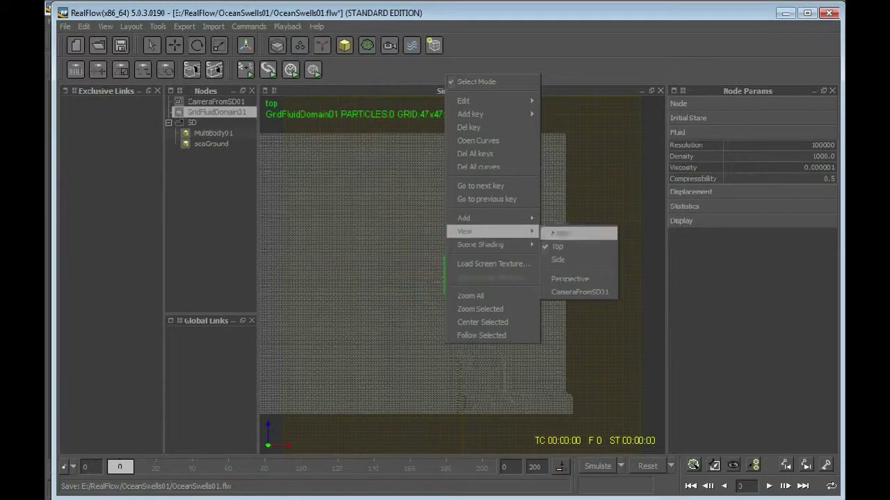
click(611, 188)
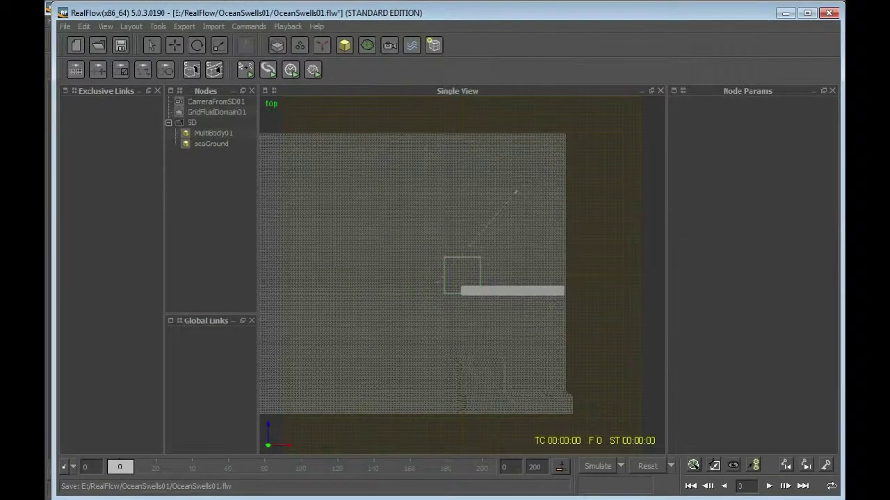
click(217, 112)
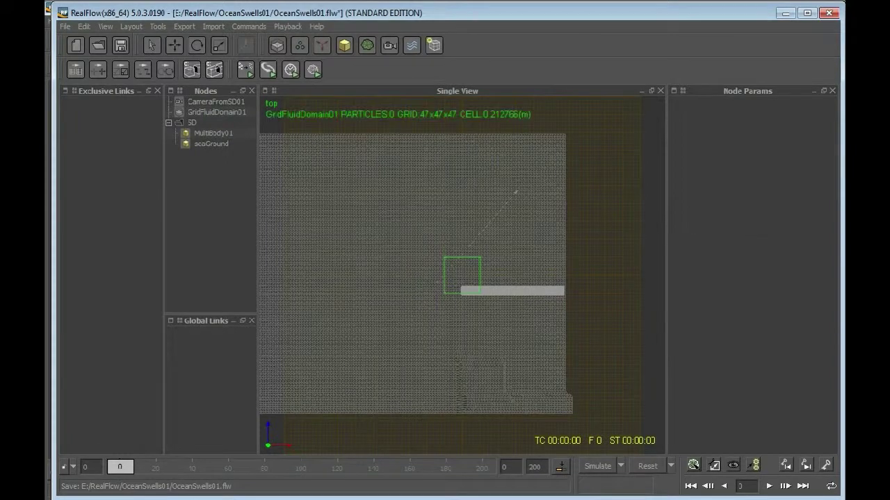
key(r)
scroll(458, 277, down, 2)
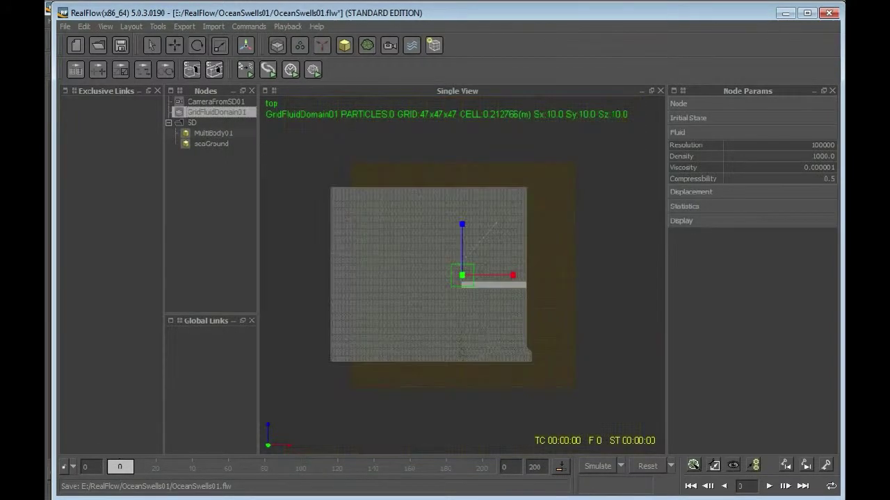
drag(513, 275, 480, 275)
key(w)
- Scale the grid fluid domain to about 58.2 along Z so it covers more of the sea ground
key(r)
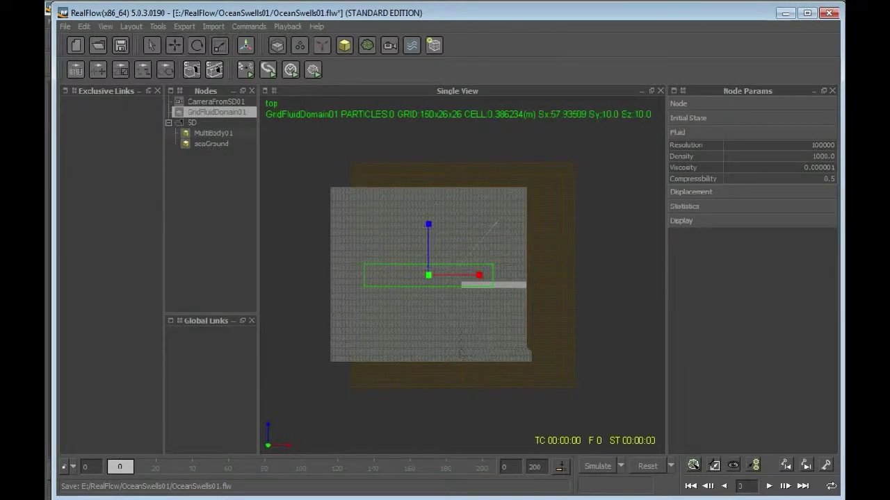
drag(428, 223, 428, 181)
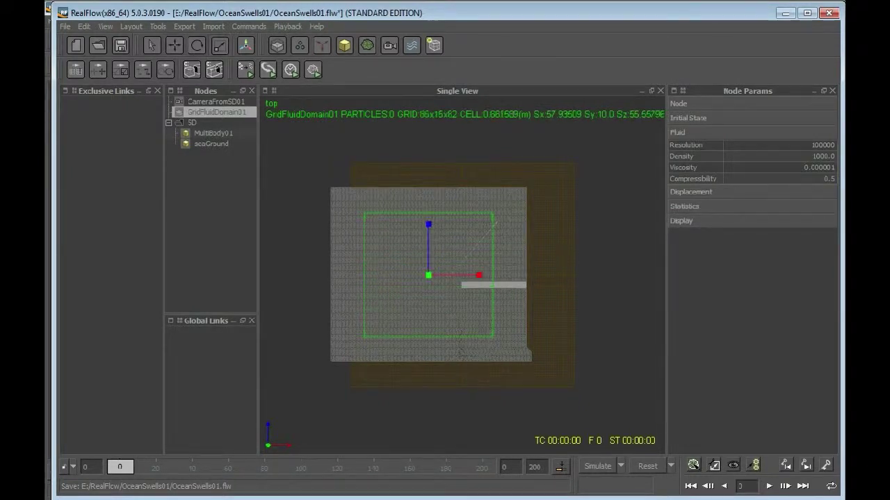
drag(428, 223, 428, 220)
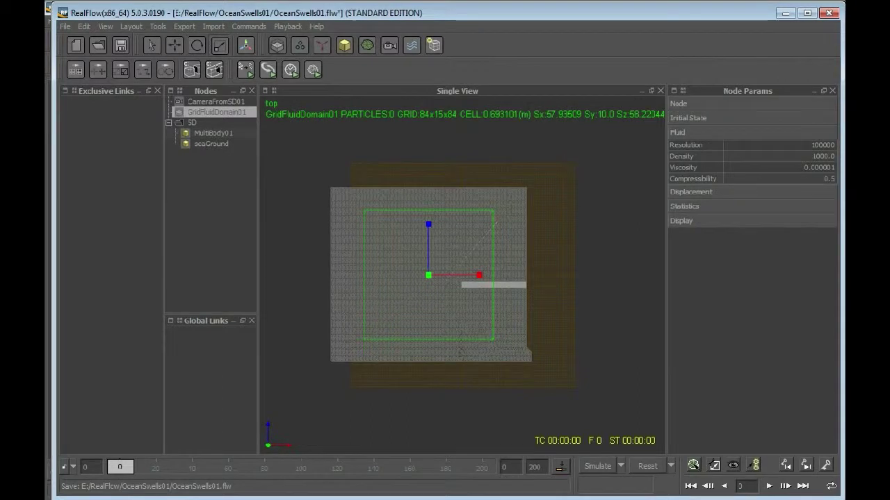
- Show the domain's node parameters and rescale it to about 80.4 along X and 68 along Z, inside the sea ground's edges
click(679, 104)
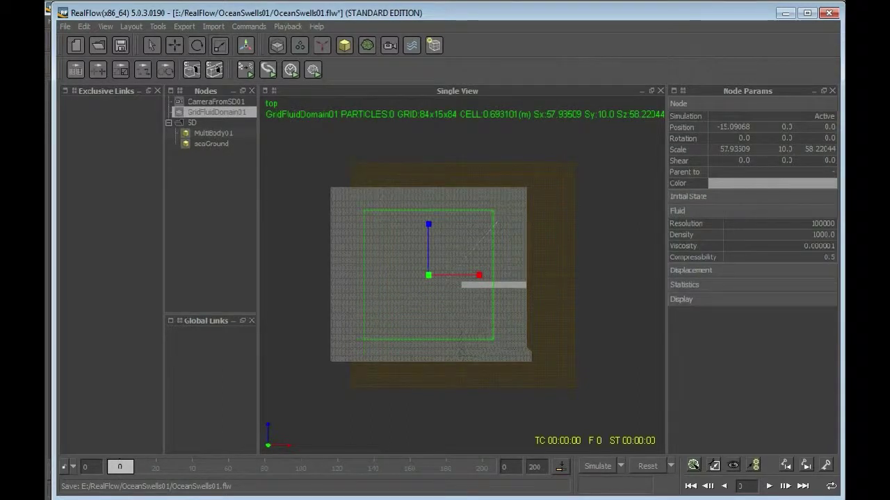
drag(479, 275, 514, 275)
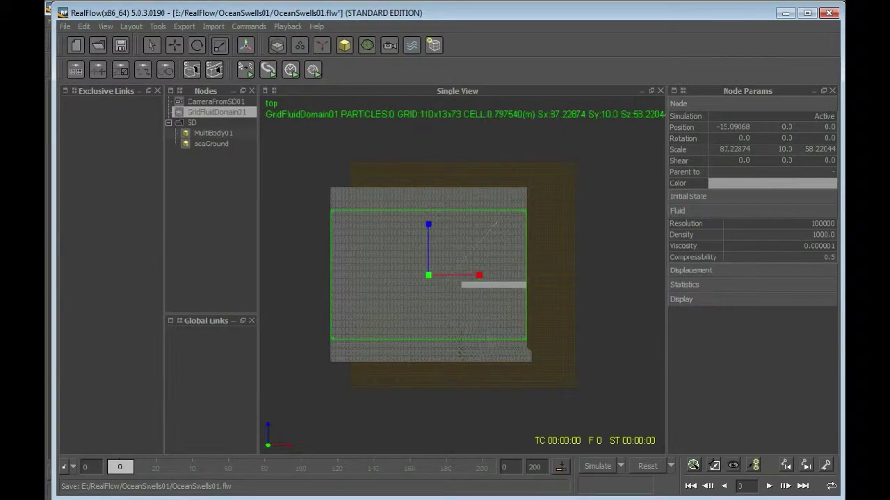
mouse_move(428, 223)
mouse_down()
mouse_move(429, 212)
mouse_move(428, 224)
mouse_up()
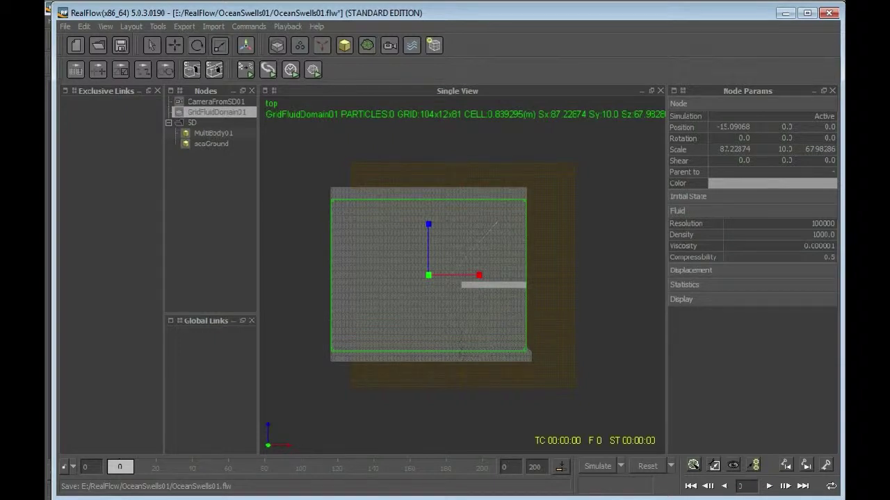
drag(479, 275, 463, 275)
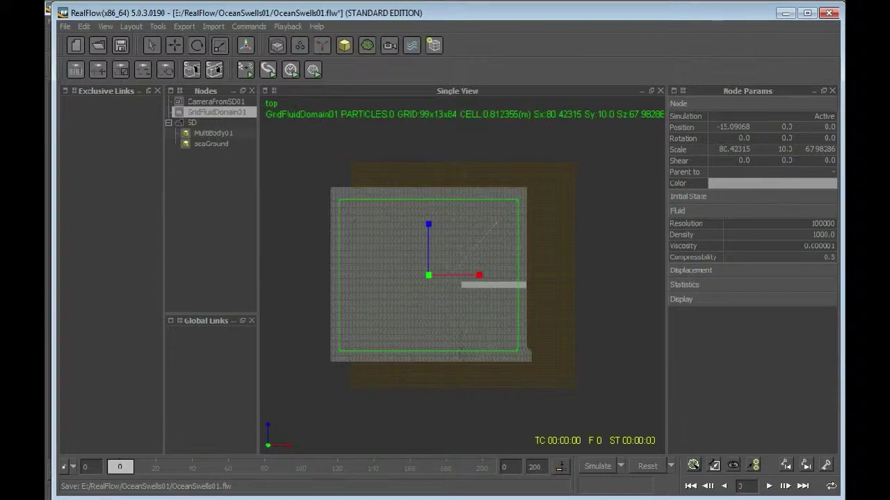
- Reposition the grid fluid domain to about -16 in X and reduce its Z scale to about 66.2
key(w)
drag(481, 275, 474, 275)
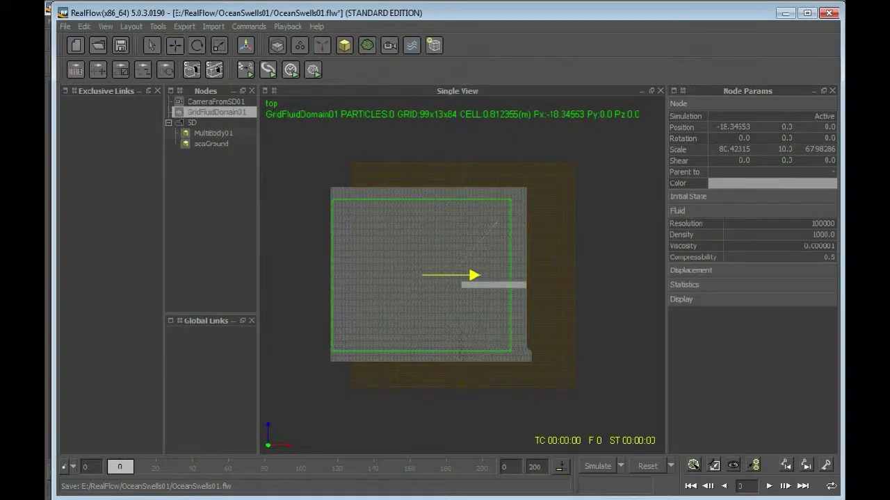
drag(474, 275, 479, 276)
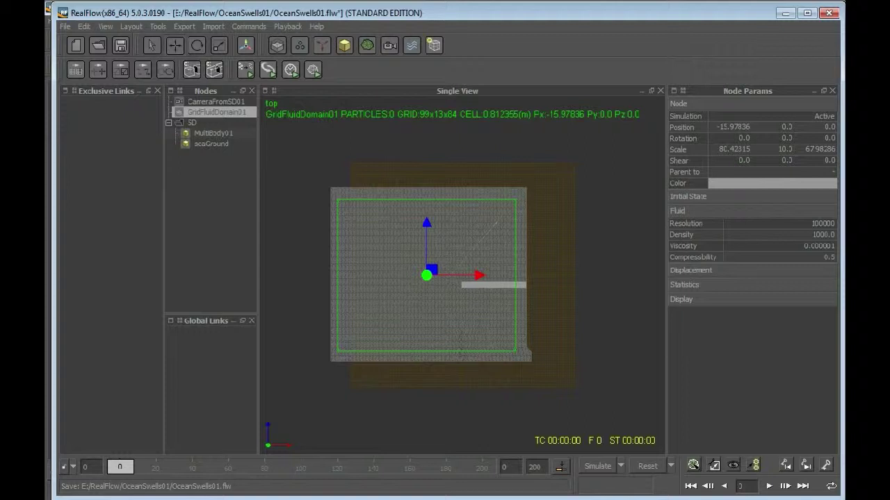
key(r)
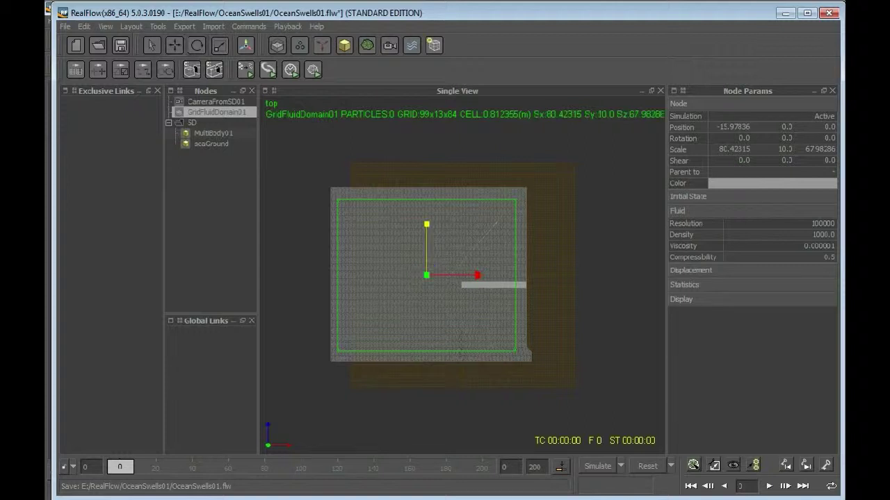
drag(426, 224, 427, 230)
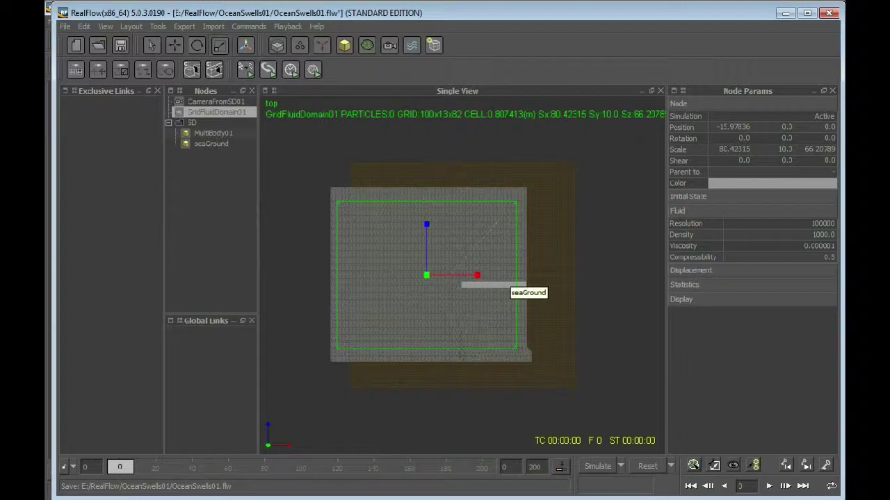
- In the front view, set the grid fluid domain's Y scale to 19
key(1)
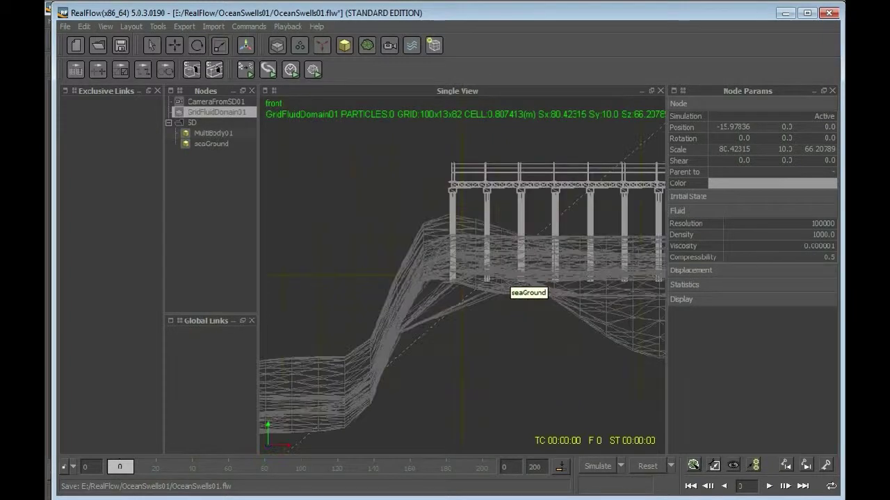
scroll(509, 274, down, 6)
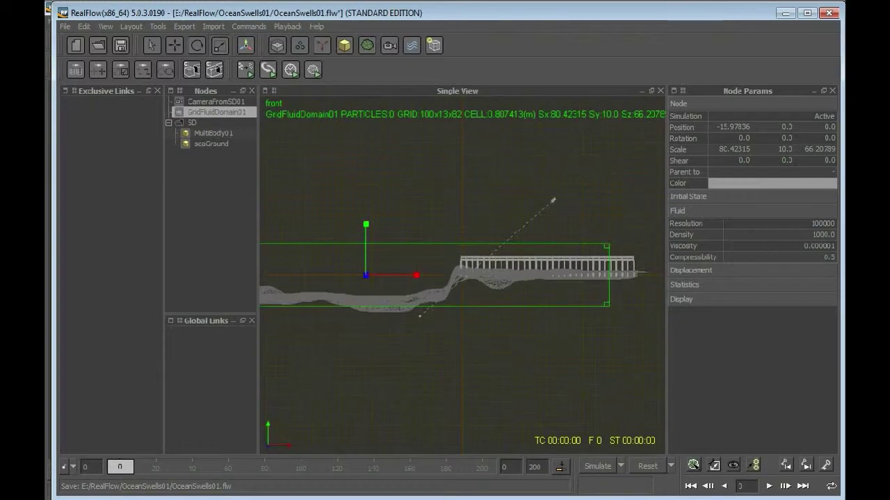
right_click(438, 320)
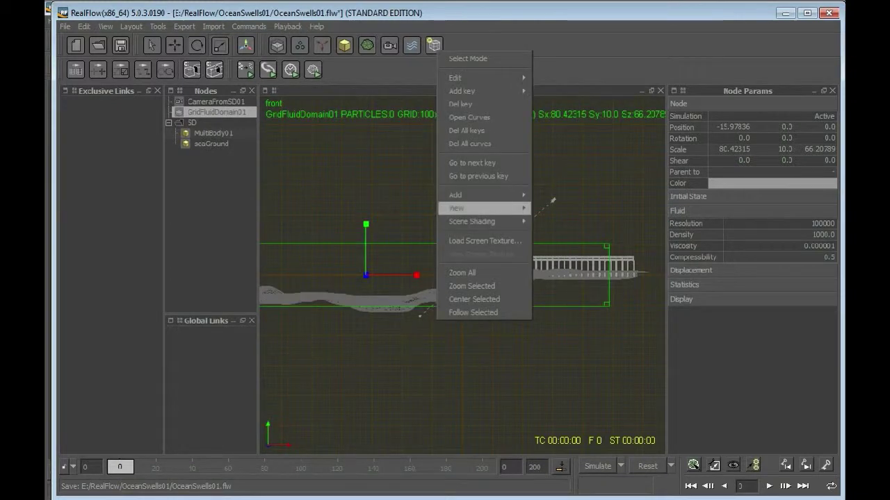
mouse_move(486, 208)
click(549, 210)
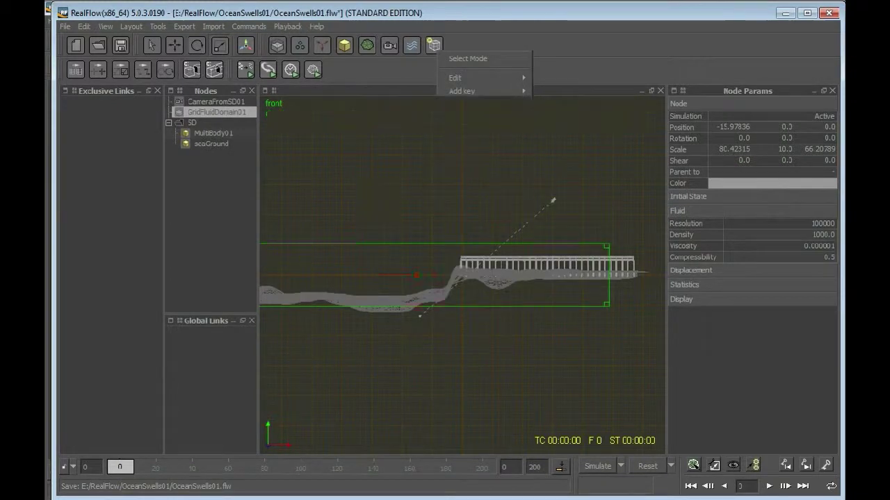
scroll(463, 275, down, 2)
middle_drag(462, 275, 534, 269)
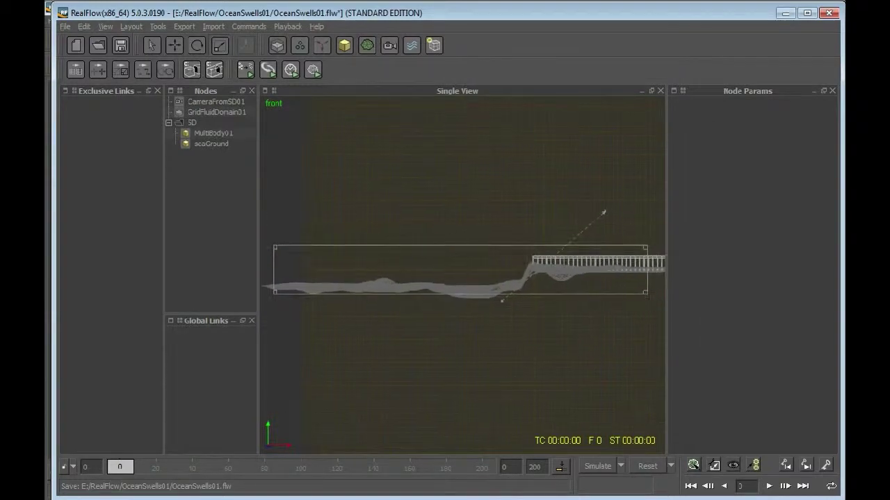
drag(405, 230, 421, 269)
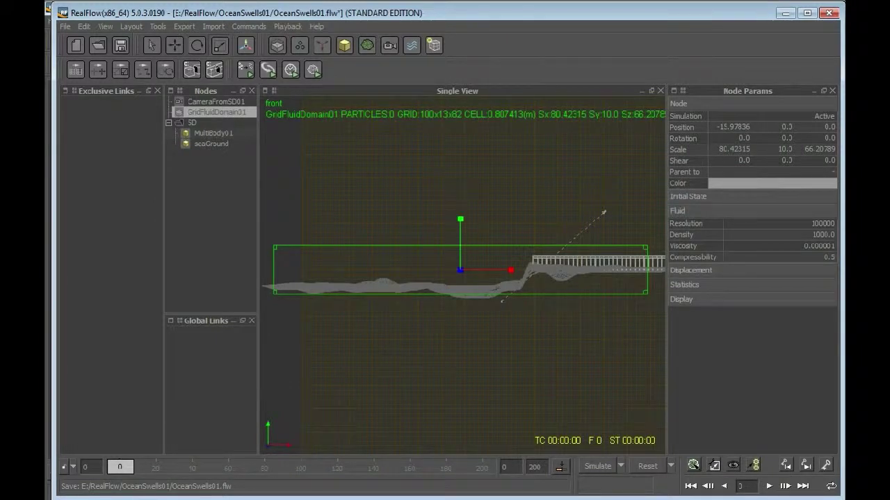
double_click(785, 149)
text(19)
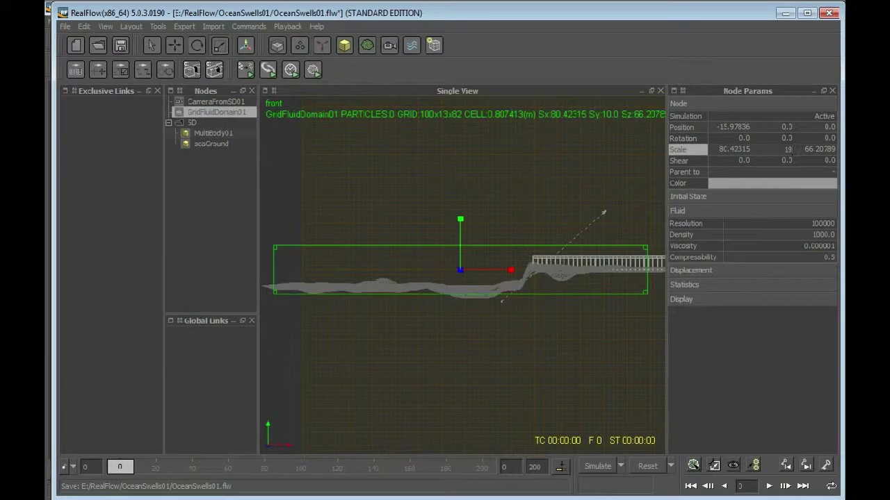
key(Return)
- Move the grid fluid domain up to about 3.27 in Y so its base sits just below the sea ground
key(w)
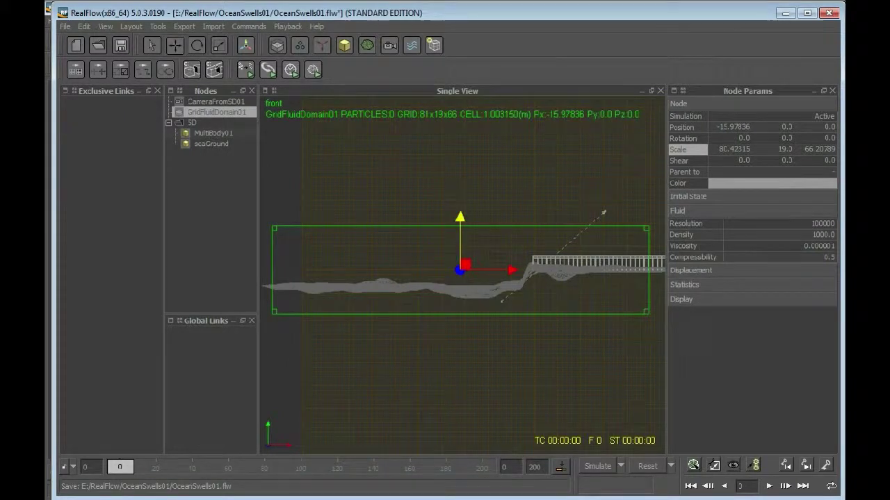
drag(460, 218, 460, 217)
drag(460, 215, 460, 196)
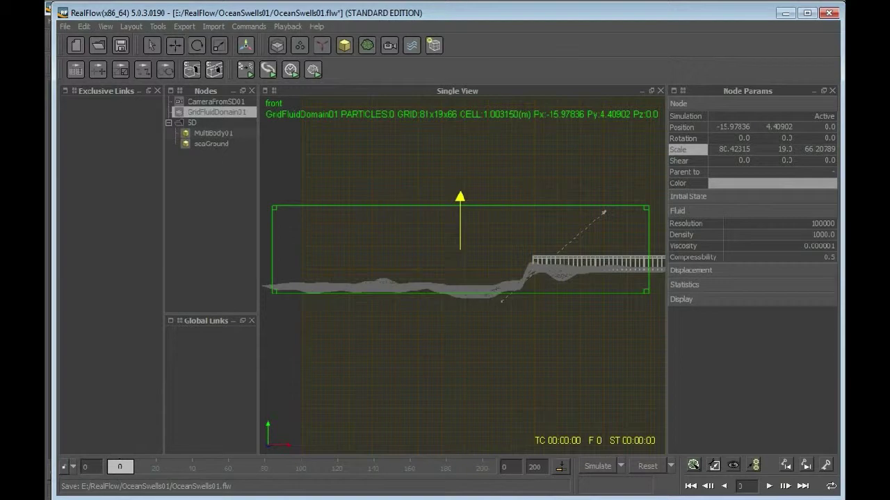
drag(460, 196, 461, 203)
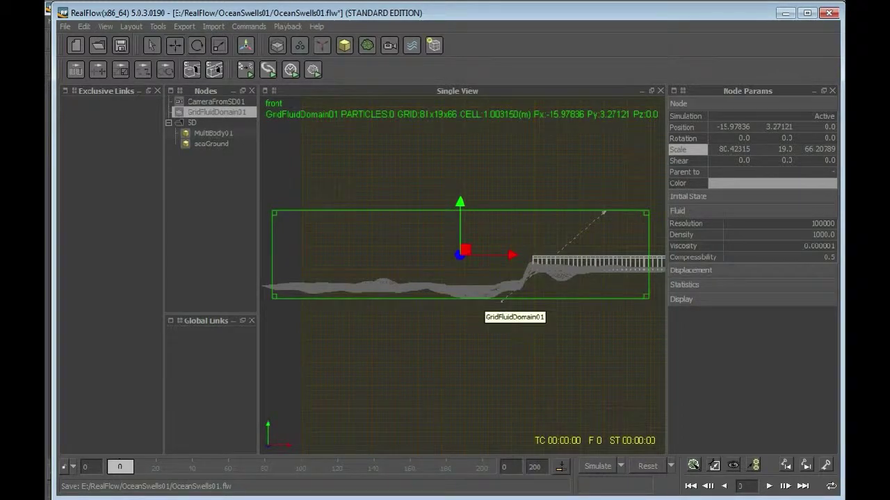
- Examine in the perspective view how the grid fluid domain encloses the sea ground and pier
key(4)
scroll(483, 300, down, 4)
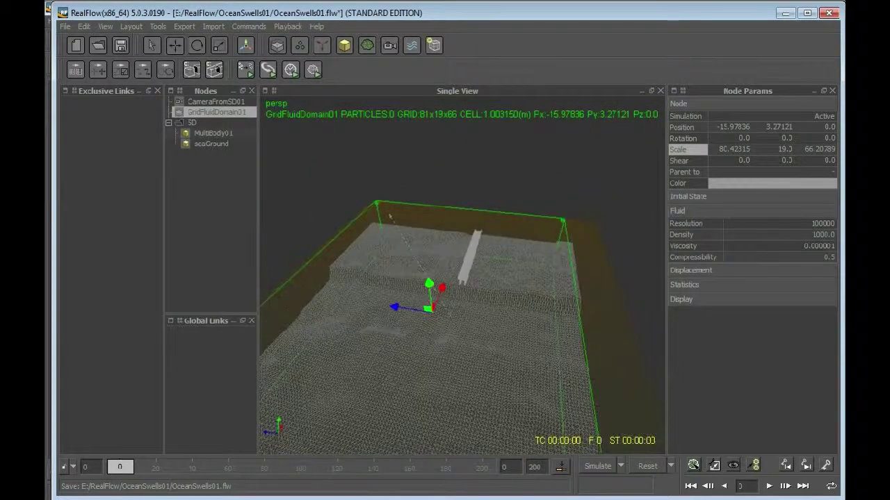
alt+drag(483, 300, 606, 287)
scroll(464, 285, down, 3)
scroll(464, 285, up, 1)
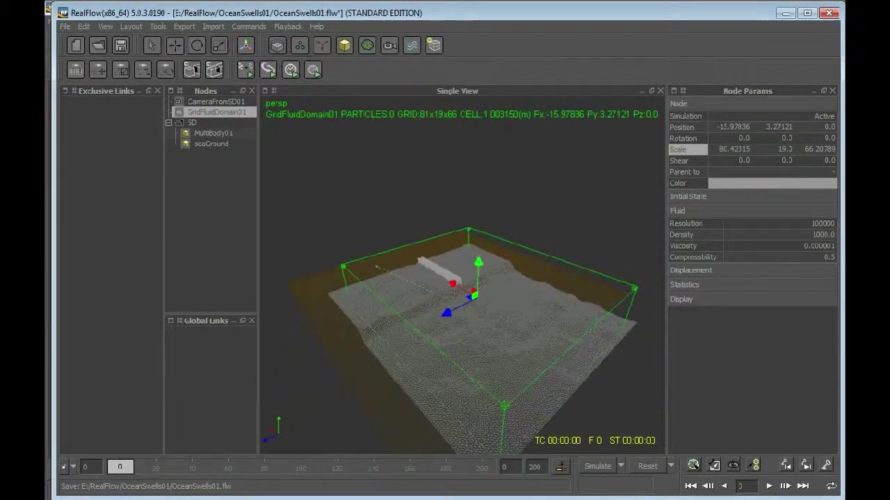
click(299, 46)
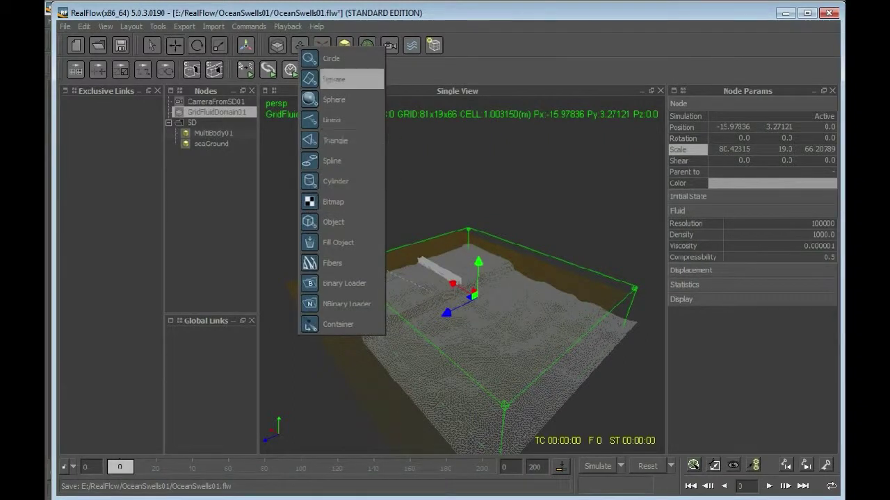
click(340, 160)
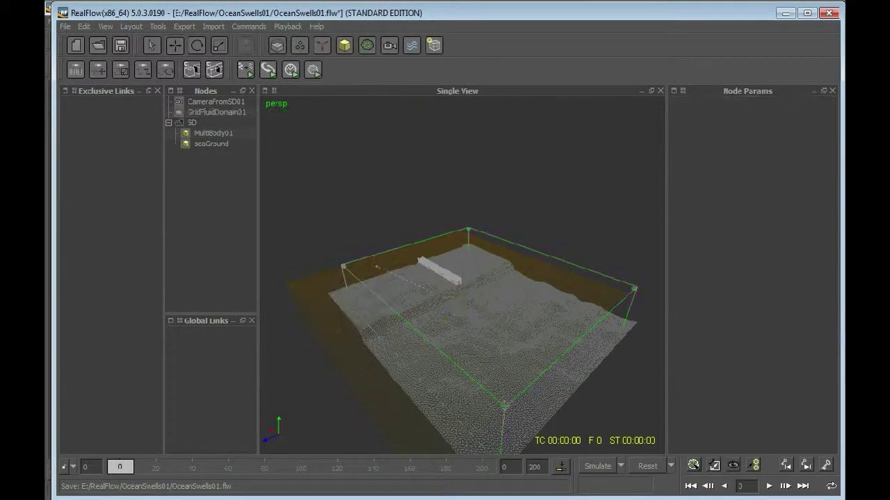
alt+drag(472, 299, 400, 297)
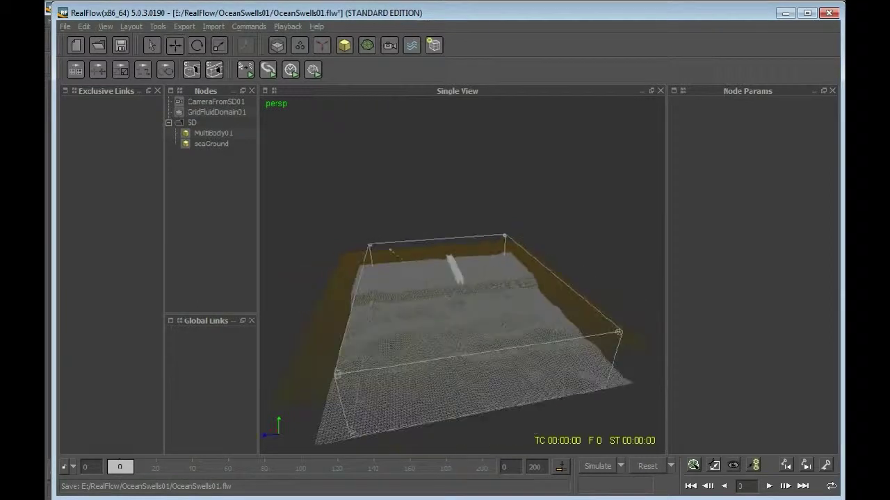
alt+drag(472, 299, 377, 305)
alt+drag(472, 299, 406, 253)
alt+drag(431, 292, 583, 339)
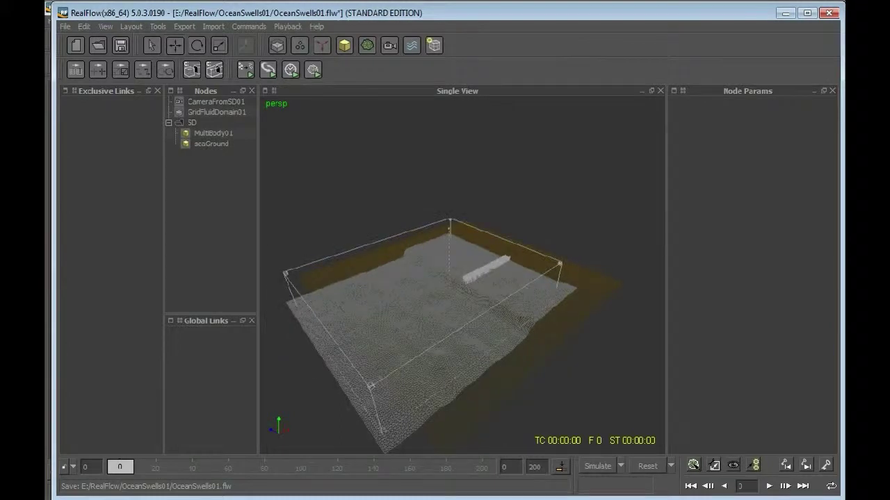
alt+drag(515, 372, 509, 335)
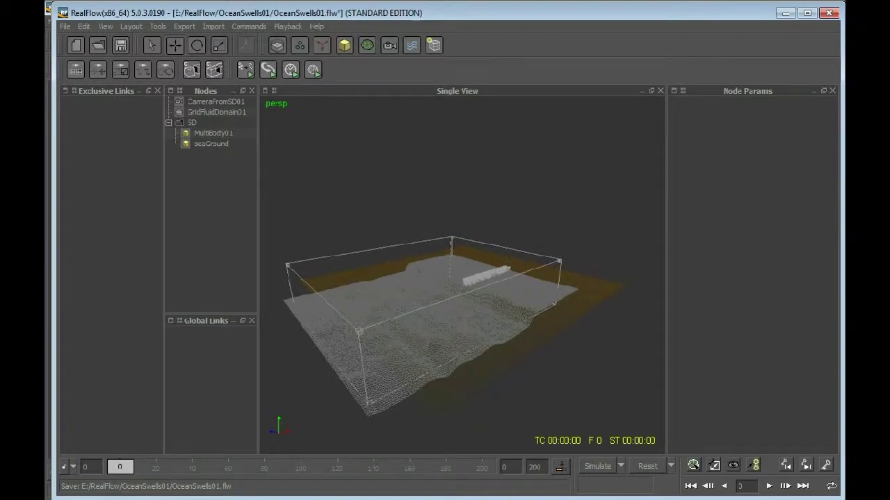
alt+drag(509, 335, 606, 324)
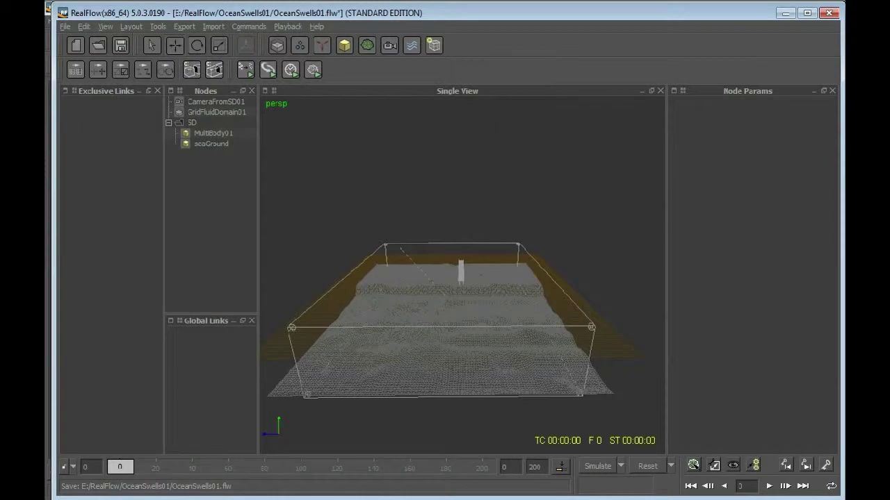
scroll(459, 306, down, 2)
alt+drag(458, 305, 396, 314)
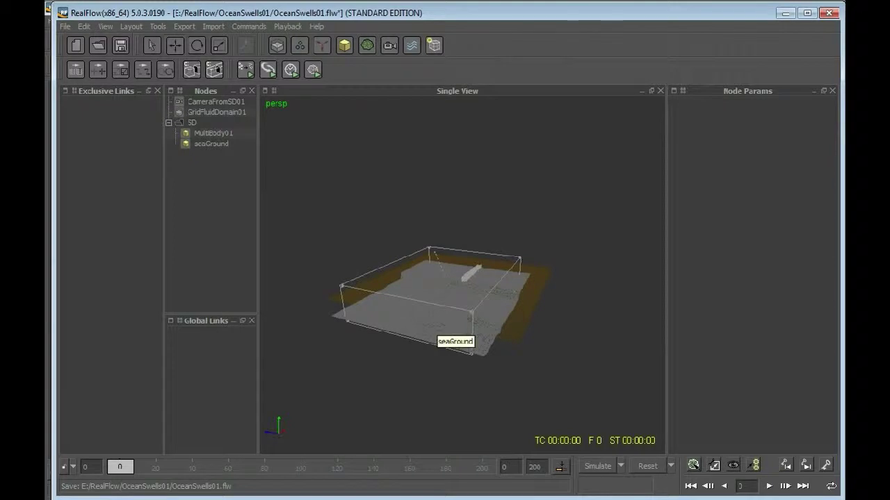
click(216, 112)
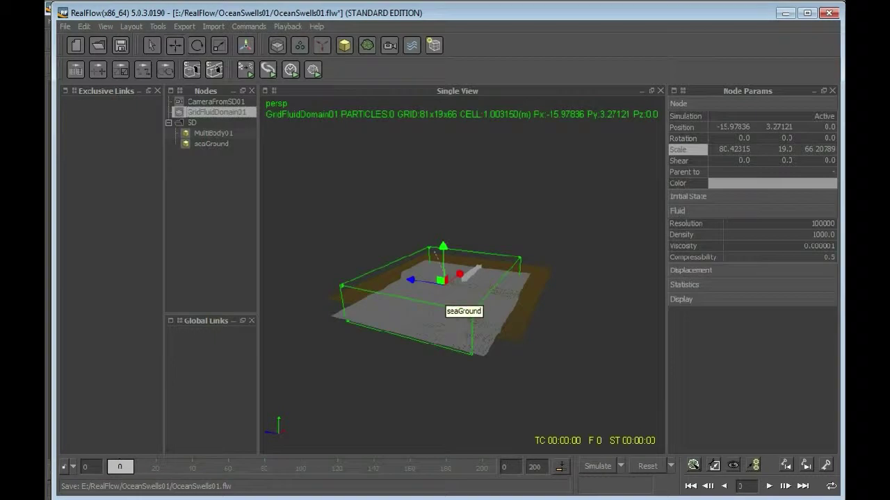
- Review the available emitter types and inspect the domain's height and edges around the pier from several angles
click(299, 46)
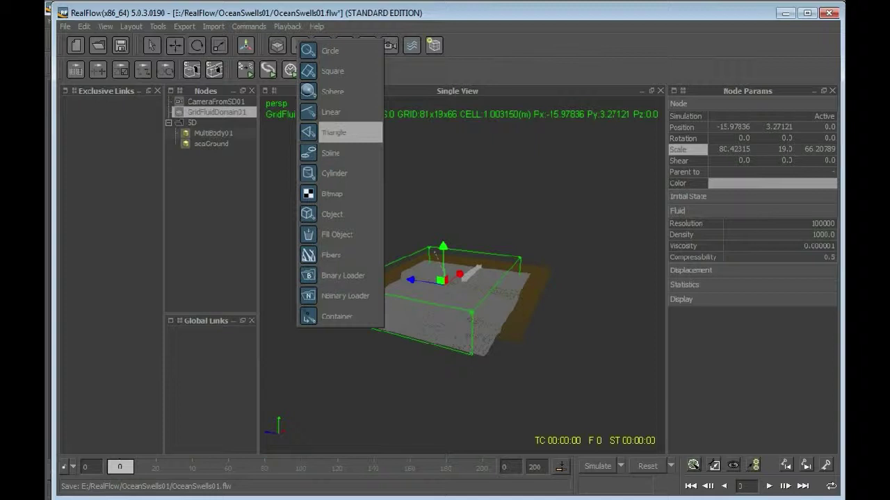
click(444, 174)
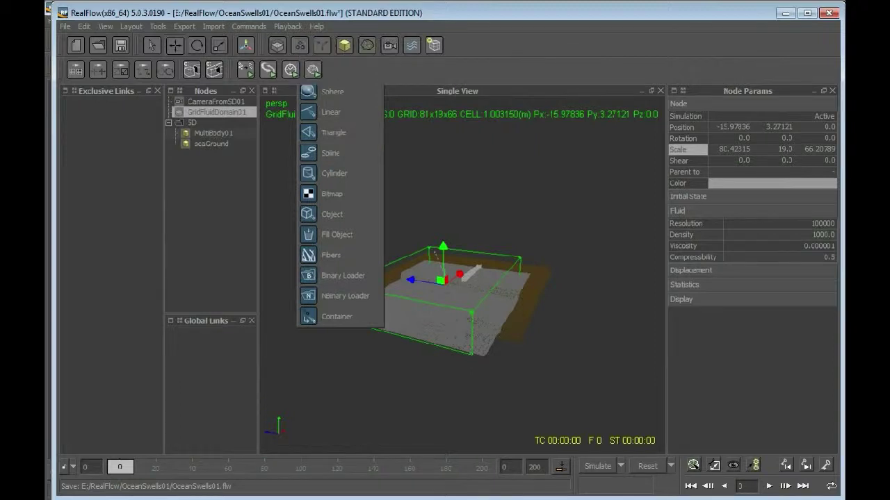
scroll(462, 275, up, 5)
scroll(463, 275, down, 3)
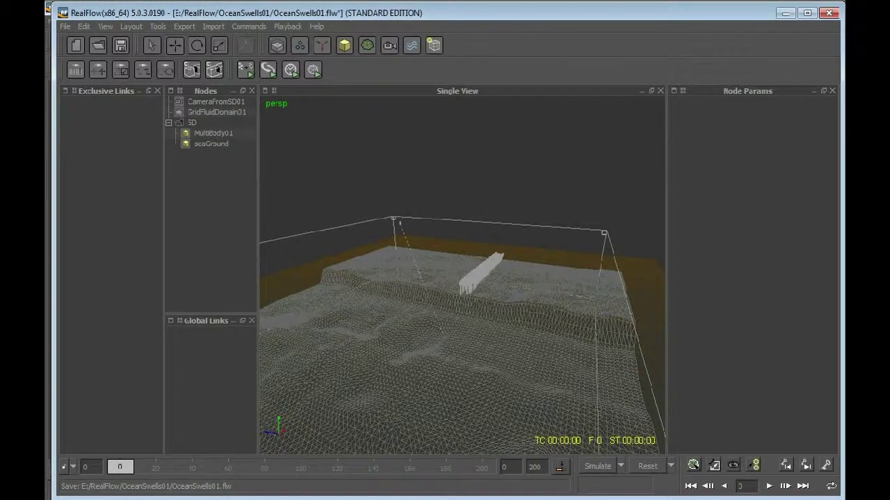
scroll(381, 353, down, 2)
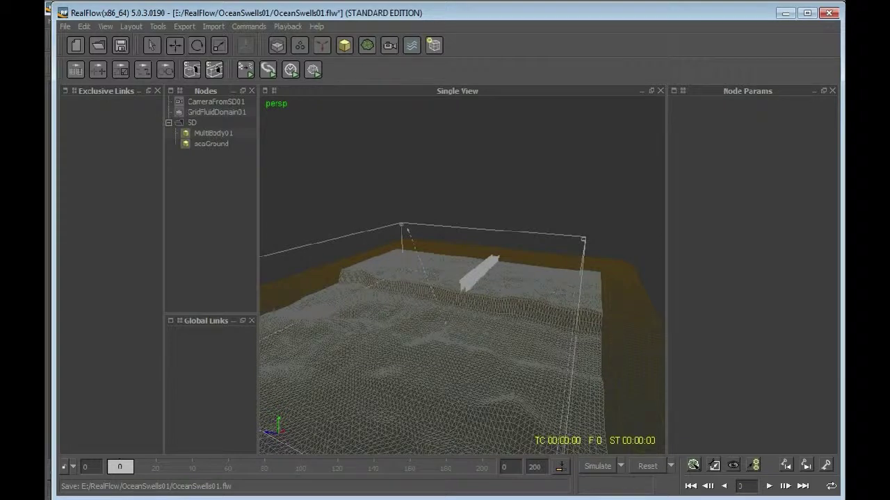
alt+drag(462, 306, 333, 262)
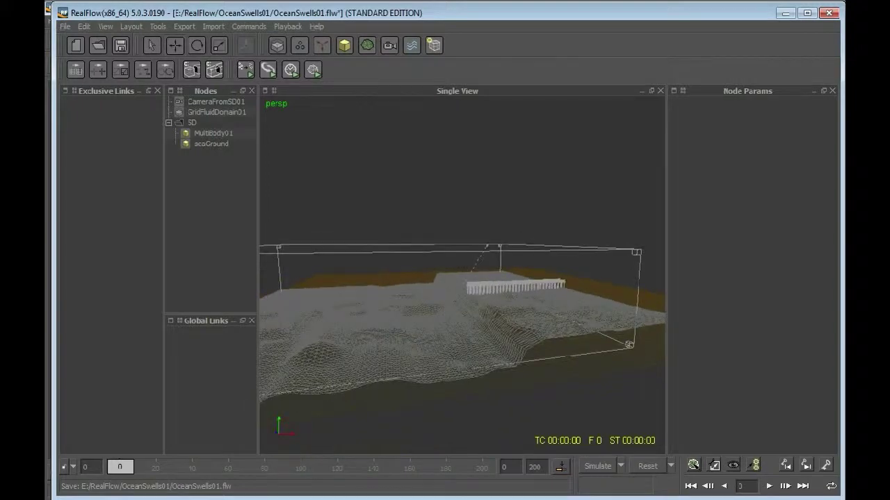
scroll(463, 271, down, 3)
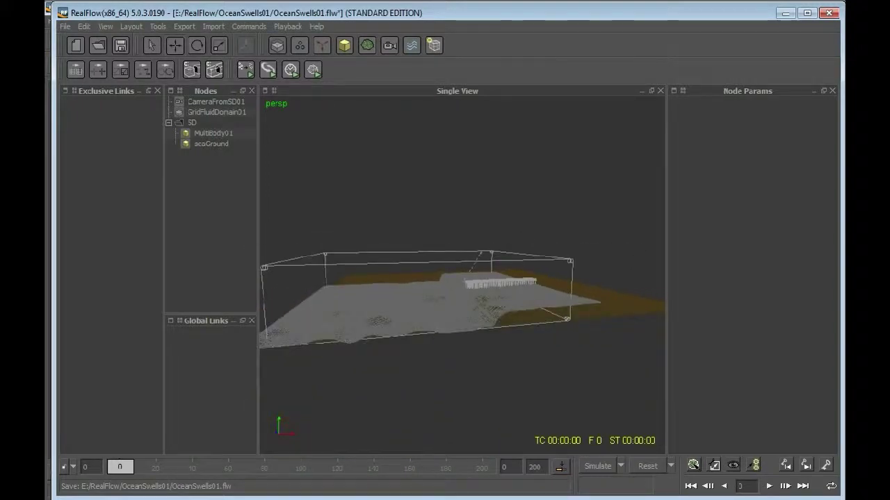
alt+drag(417, 271, 395, 271)
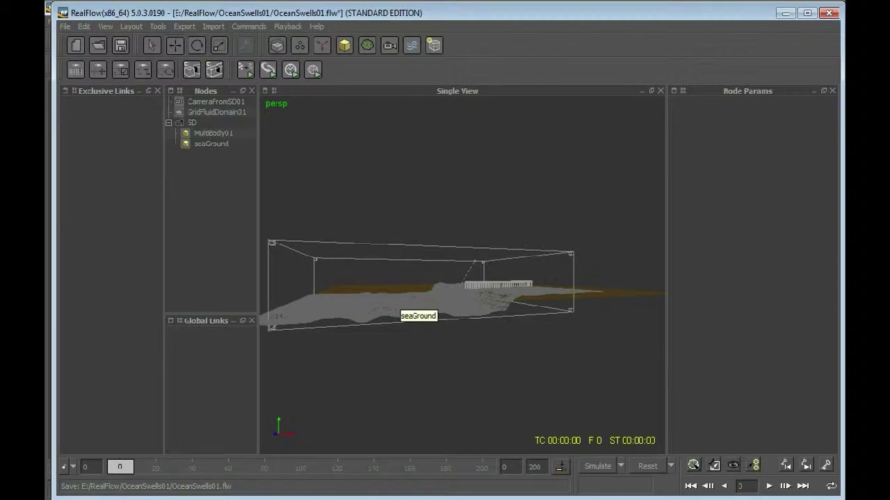
alt+drag(399, 300, 409, 337)
scroll(409, 337, up, 3)
scroll(409, 337, down, 2)
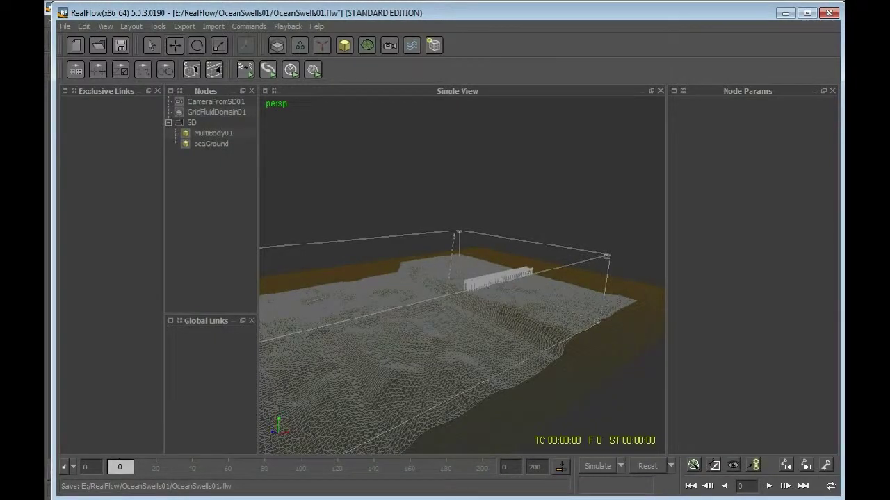
- Set the grid fluid domain's resolution to 10000000
click(217, 112)
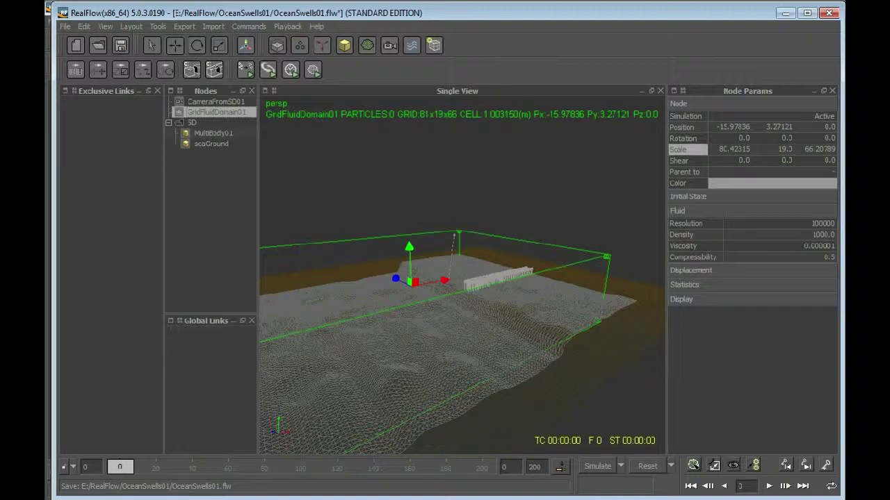
double_click(823, 224)
click(823, 223)
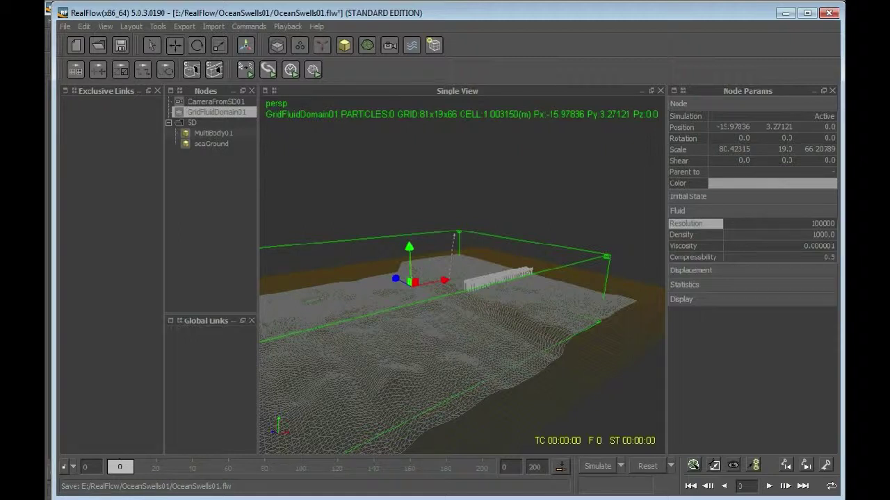
text(0)
text(00)
key(Return)
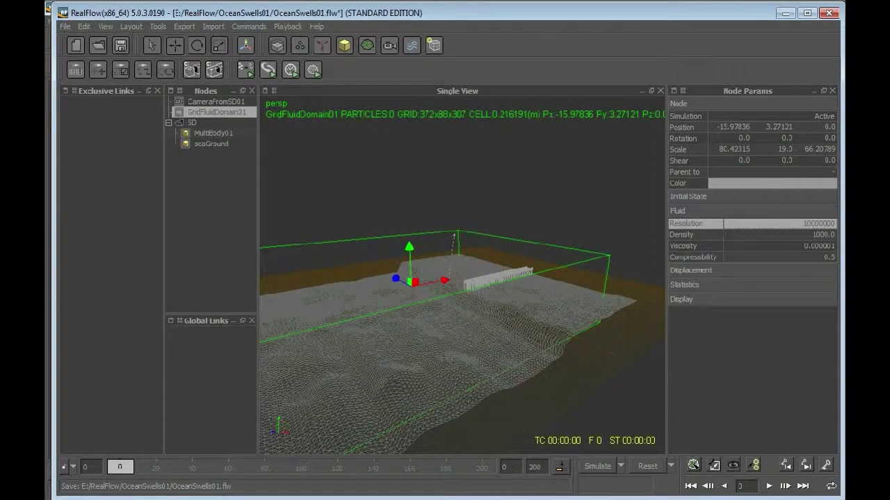
- Raise the domain's resolution to 15000000 and view the area around the pier closely
click(812, 224)
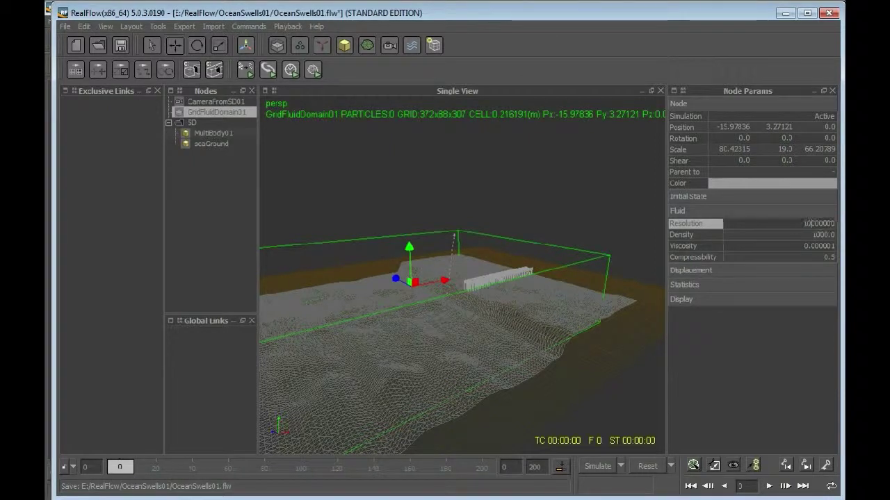
key(BackSpace)
text(5)
key(Return)
scroll(462, 273, up, 3)
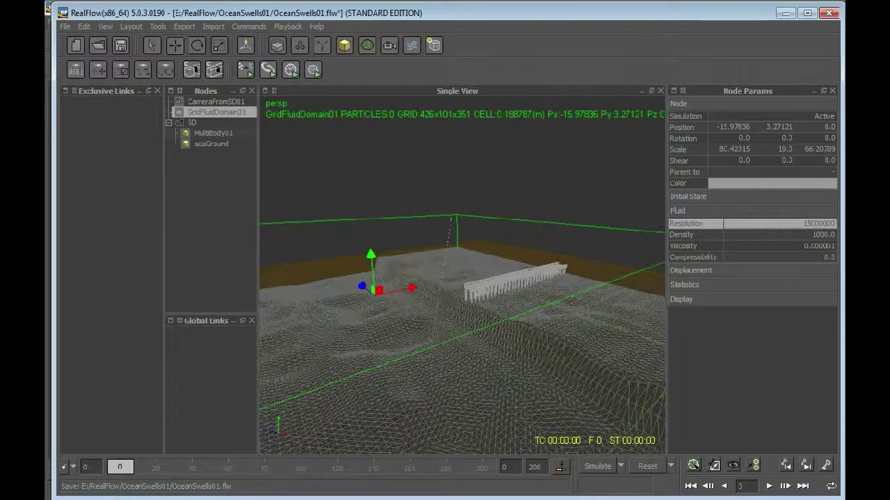
alt+drag(462, 272, 321, 268)
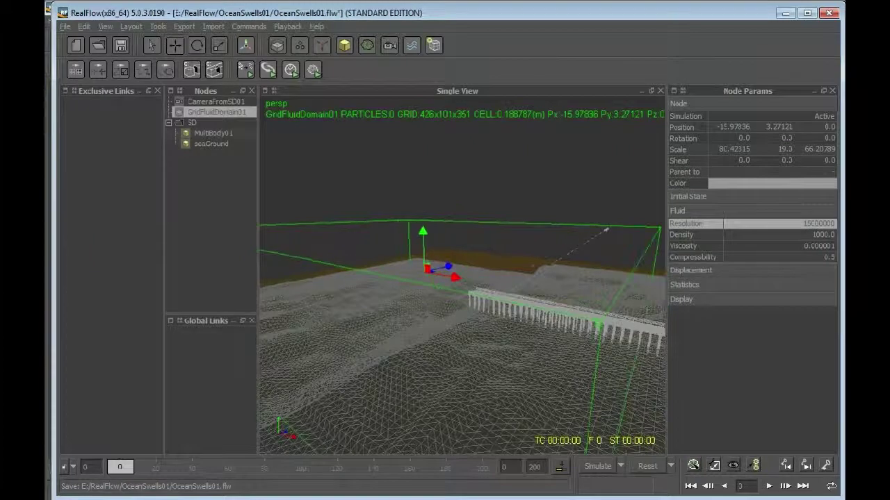
mouse_move(445, 278)
alt+mouse_down()
mouse_move(464, 289)
mouse_move(457, 281)
alt+mouse_up()
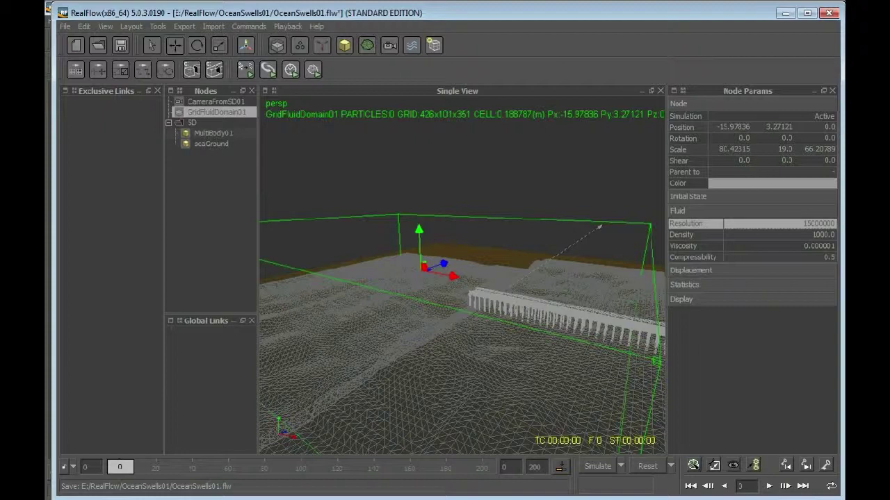
- Set the grid fluid domain's resolution to 1000000
double_click(818, 224)
drag(803, 223, 836, 224)
text(1000000)
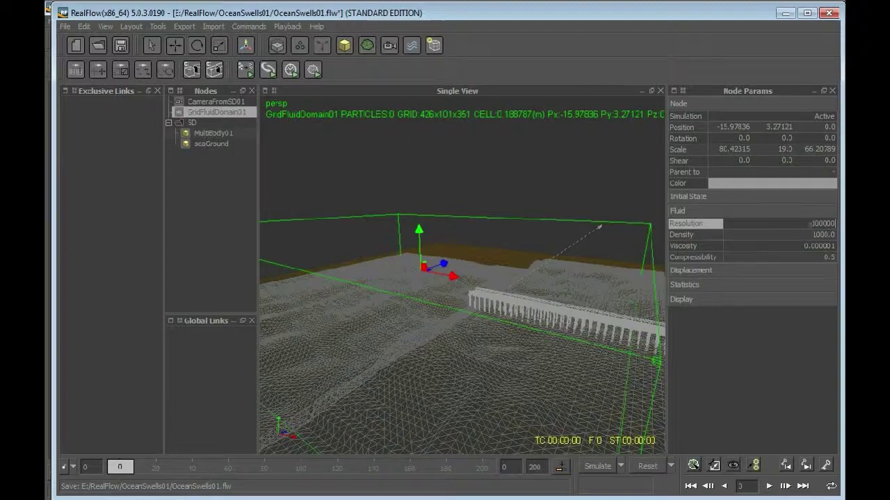
key(Return)
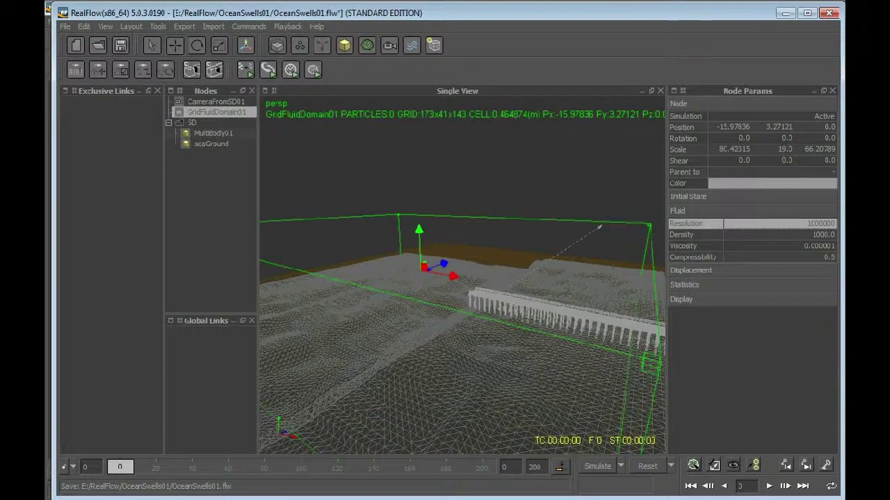
- Set the domain fluid's compressibility to 0 and view the whole pier area in perspective
click(828, 257)
double_click(828, 258)
click(828, 258)
double_click(829, 257)
text(0)
key(Return)
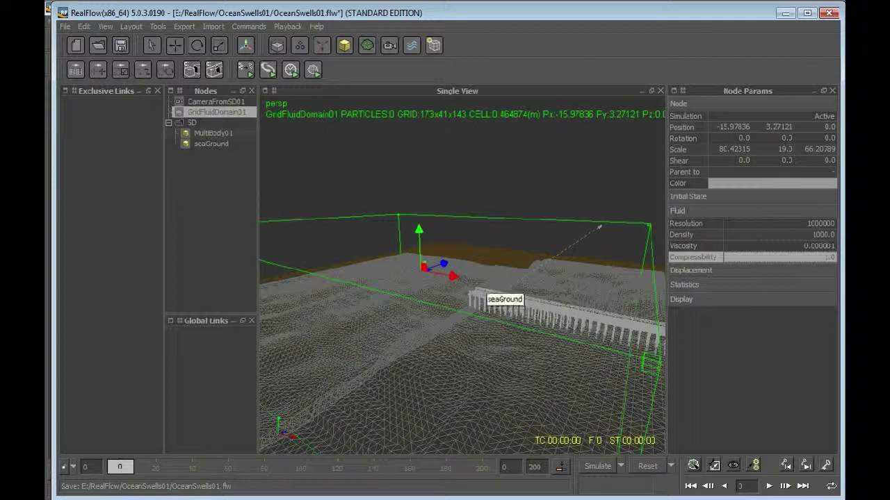
alt+drag(484, 286, 614, 311)
scroll(549, 281, down, 3)
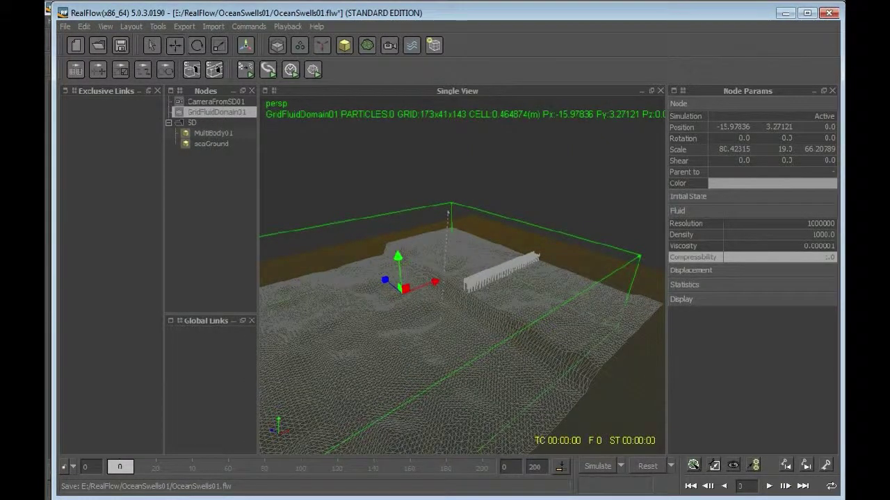